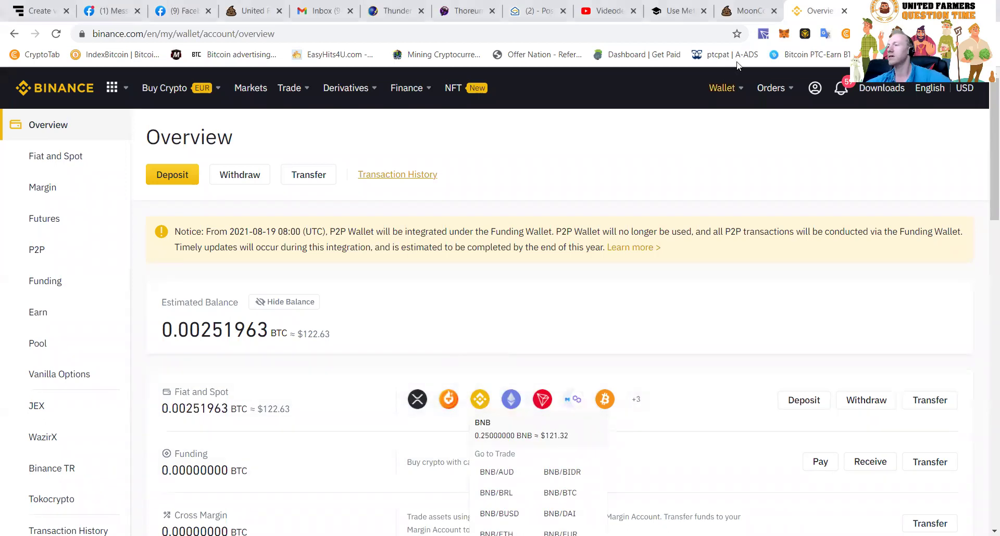
Step: Copy the MetaMask Main account wallet address to the clipboard
click(782, 34)
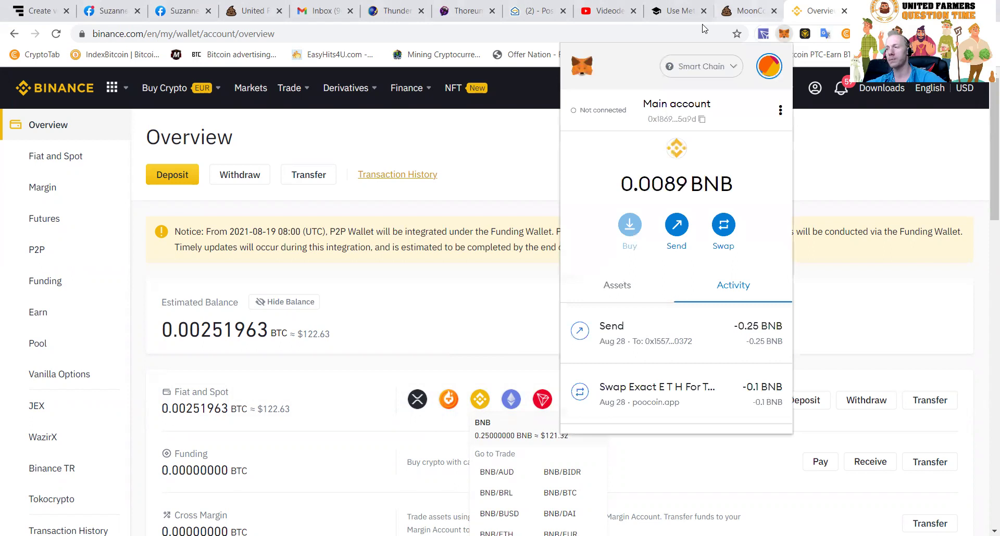
click(663, 107)
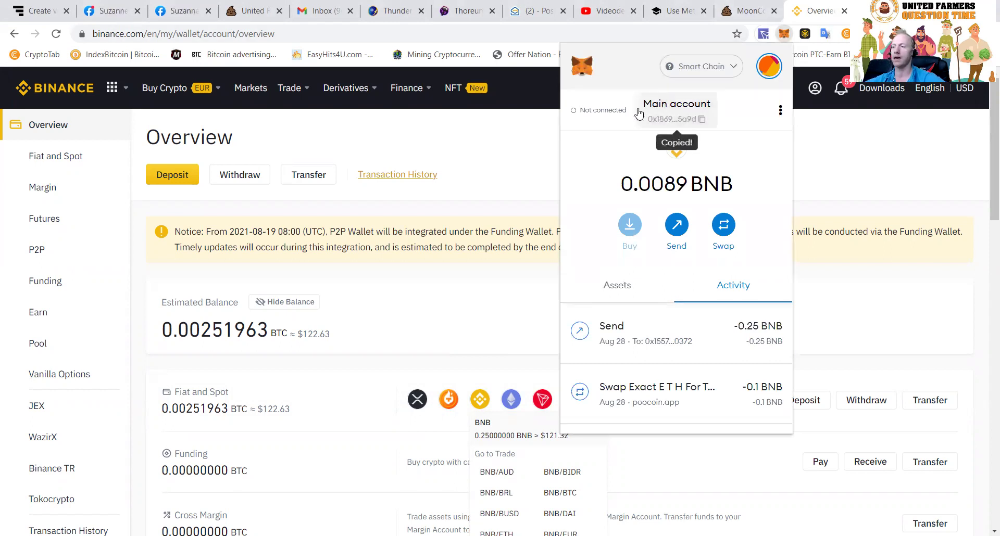
click(484, 180)
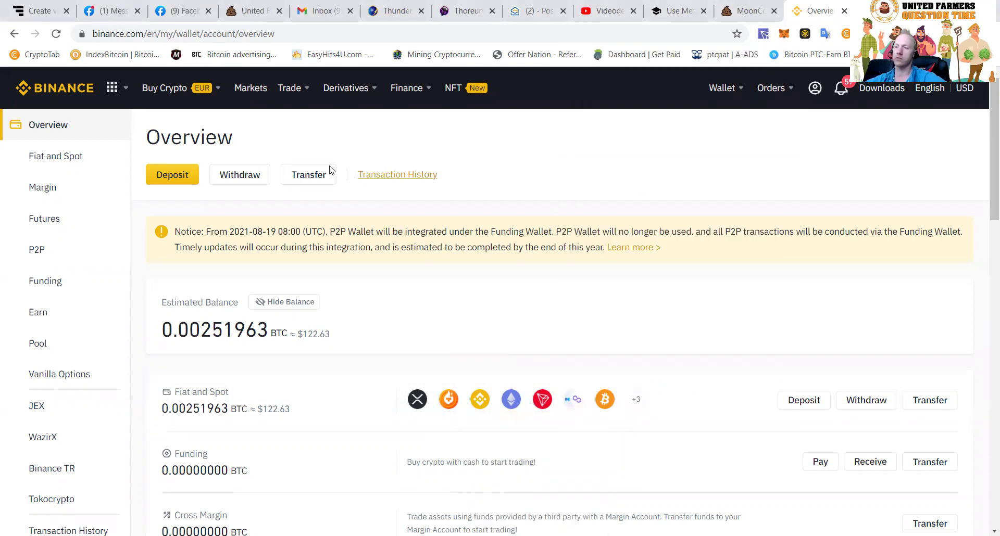
Step: Start a BNB crypto withdrawal with the MetaMask address pasted as the destination
click(231, 179)
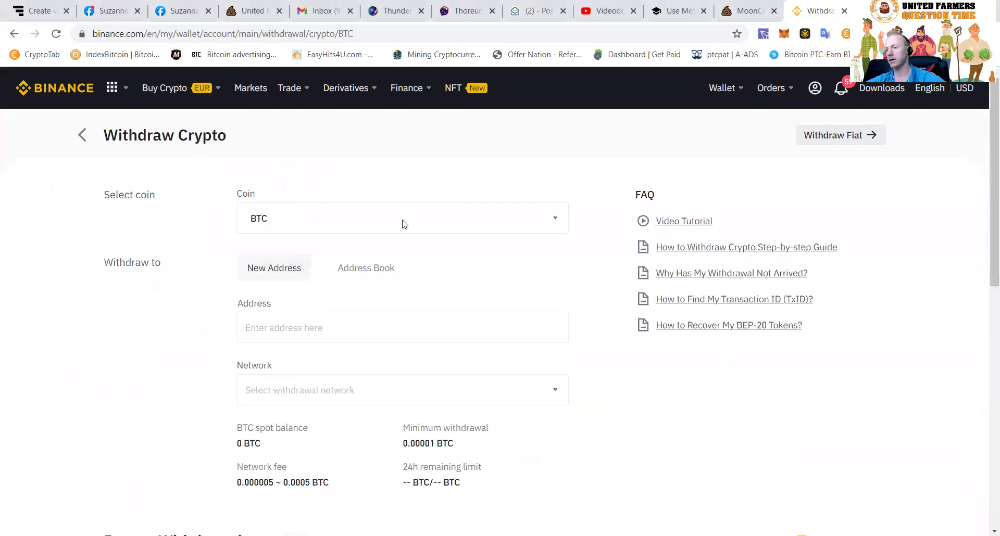
click(374, 230)
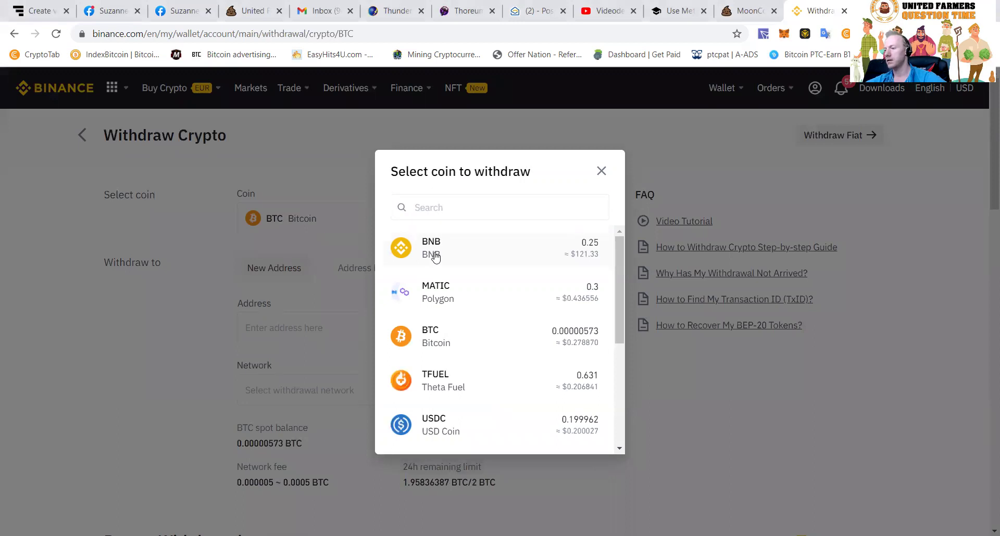
click(434, 256)
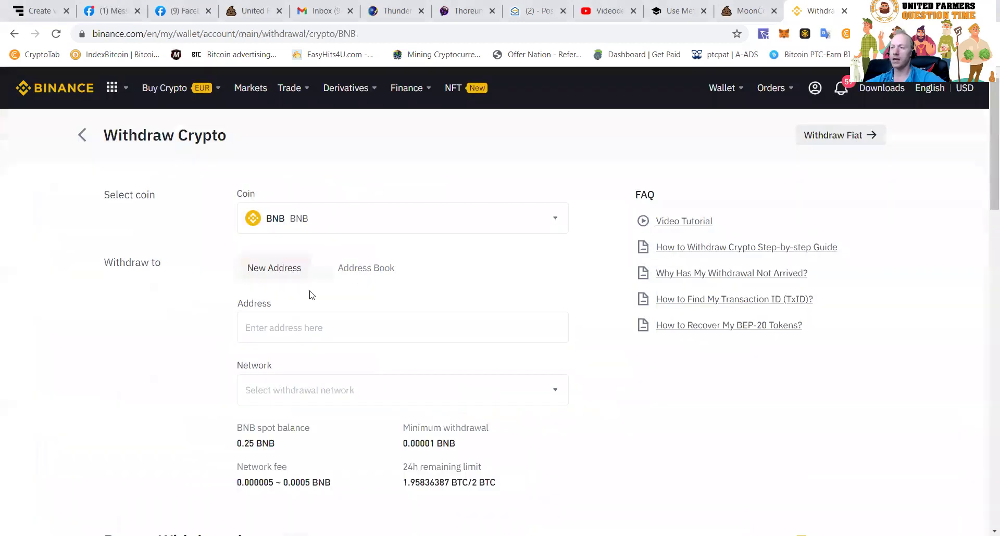
click(315, 331)
key(ctrl+v)
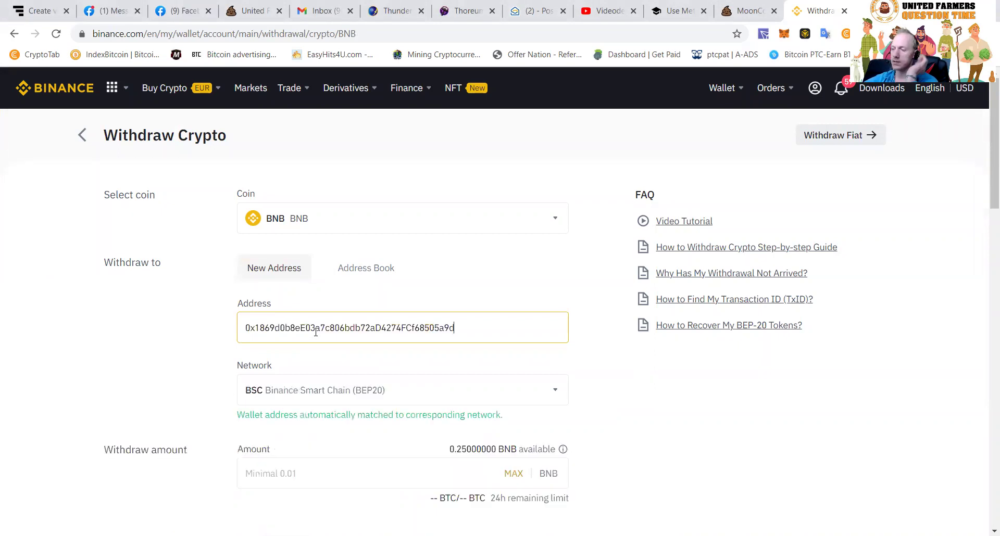
Step: Set the withdrawal amount to the full 0.25 BNB balance on BSC and submit
scroll(613, 397, down, 1)
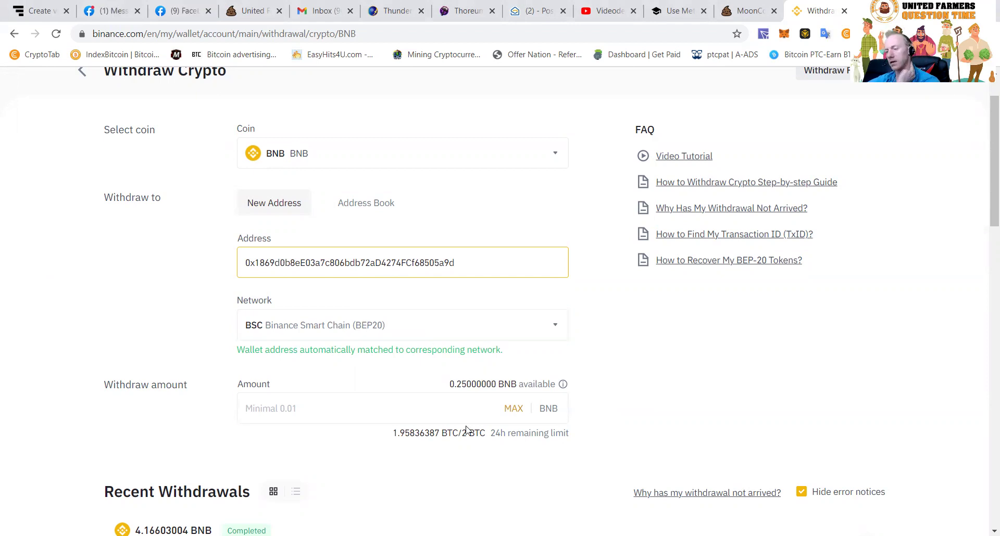
click(517, 413)
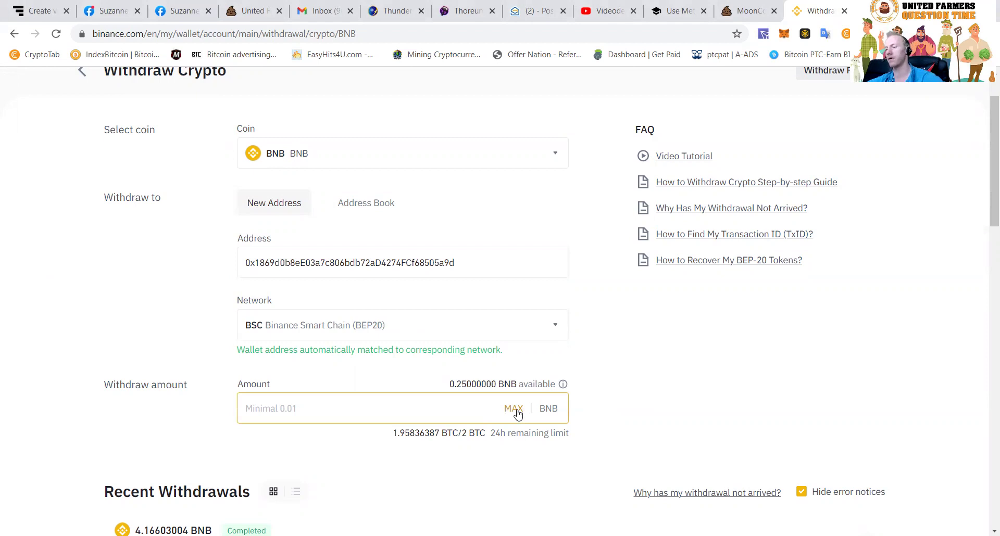
click(517, 412)
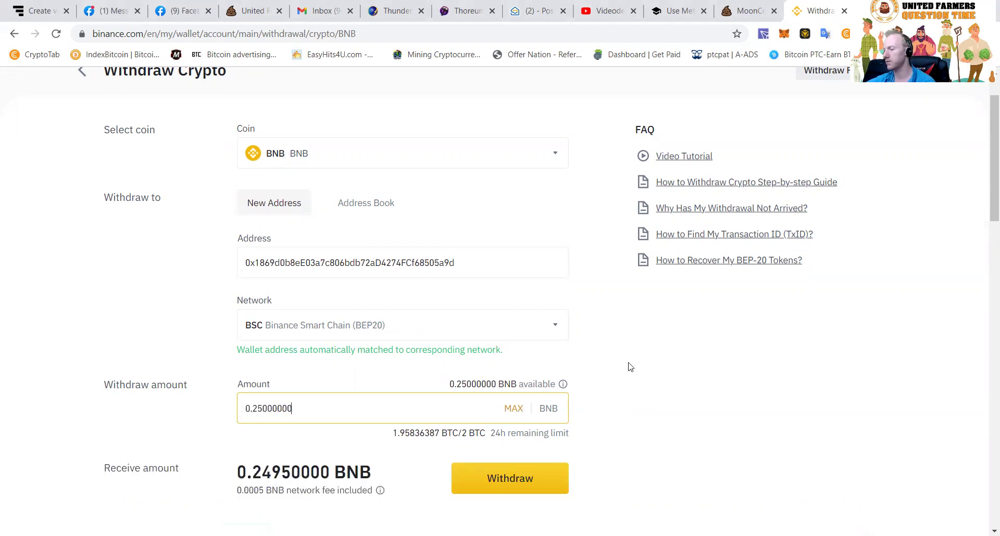
scroll(550, 414, down, 3)
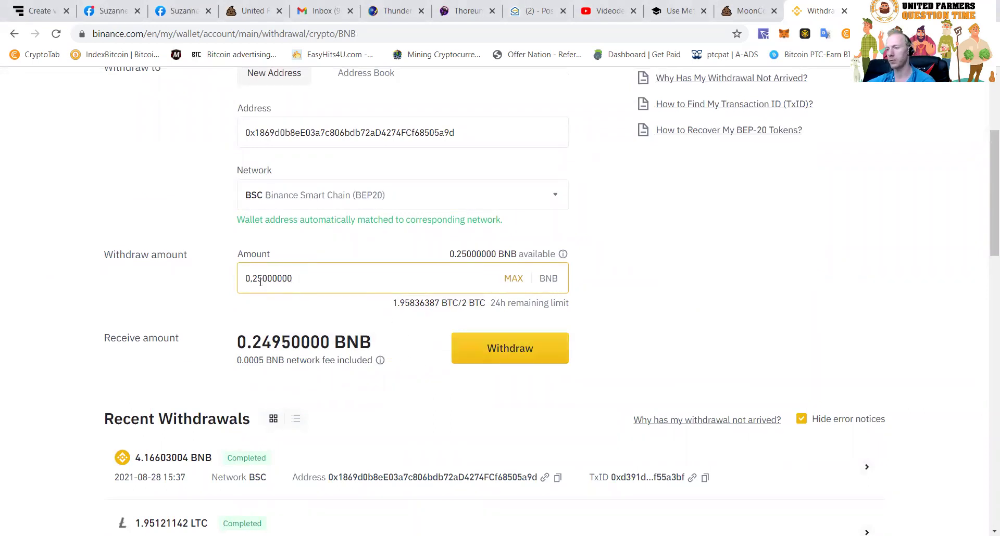
drag(252, 279, 348, 289)
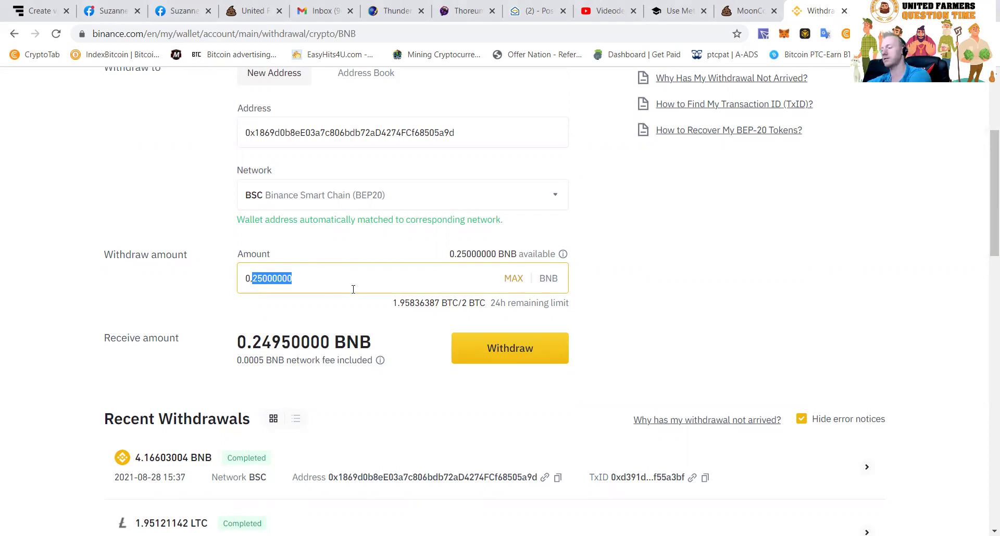
text(10)
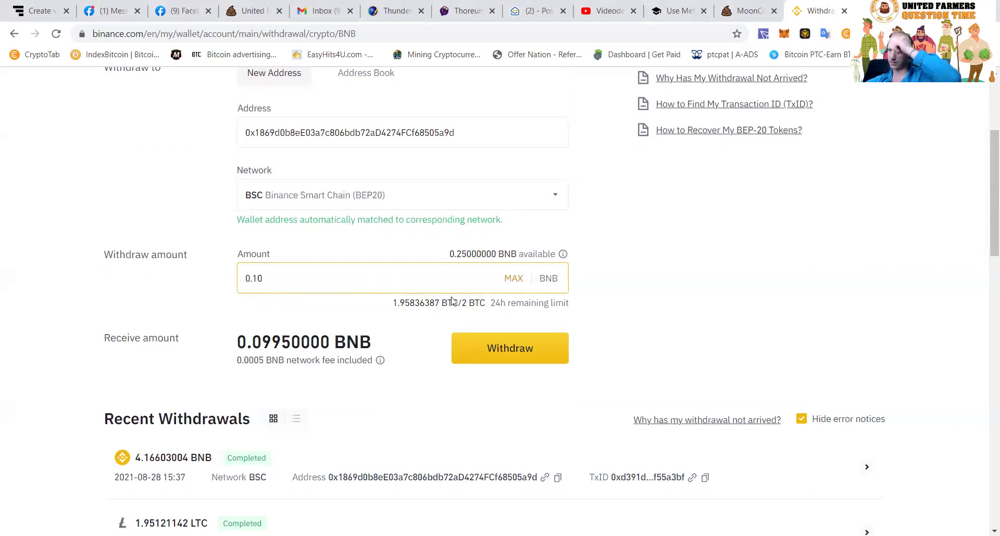
click(510, 283)
Step: Accept the BSC warning, confirm the 0.2495 BNB summary, and request the e-mail code
click(505, 348)
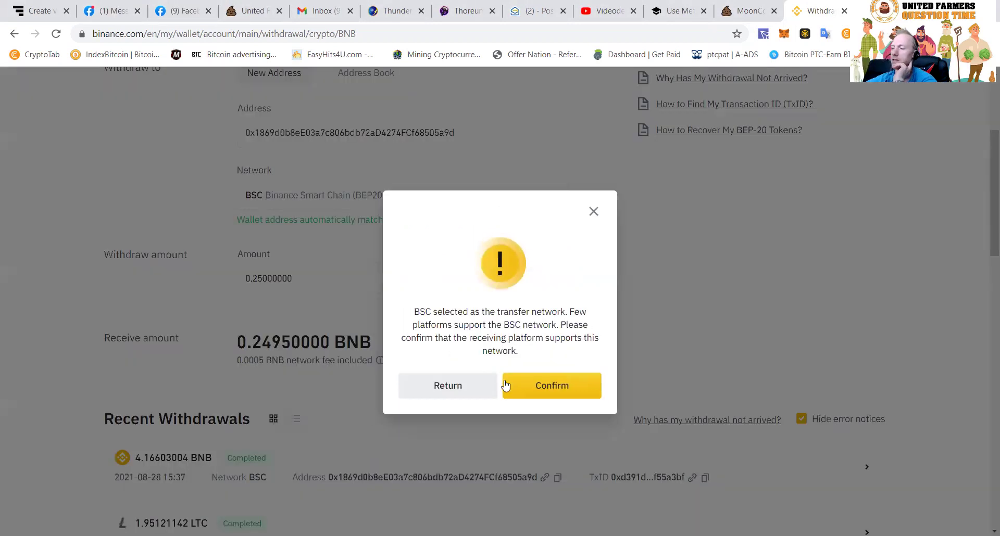
click(539, 385)
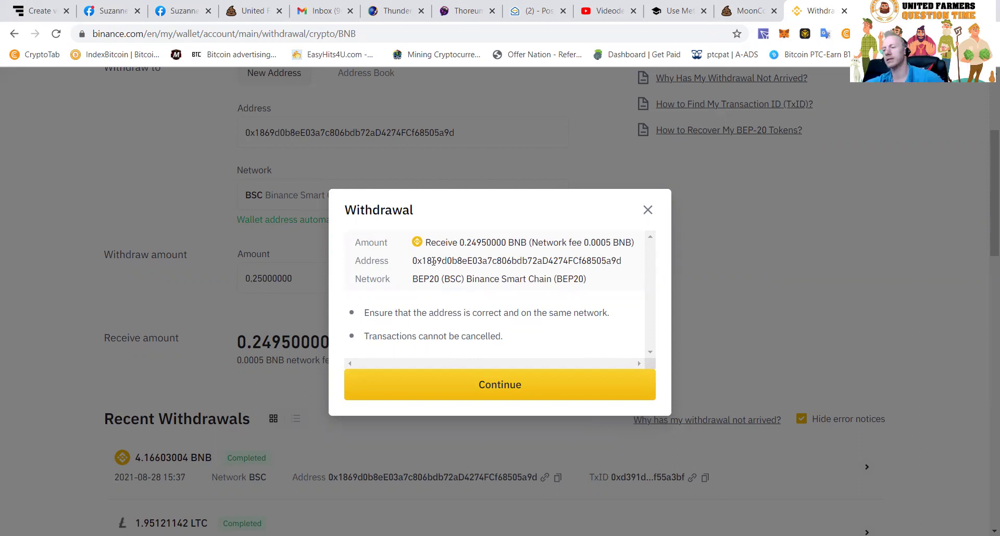
click(498, 389)
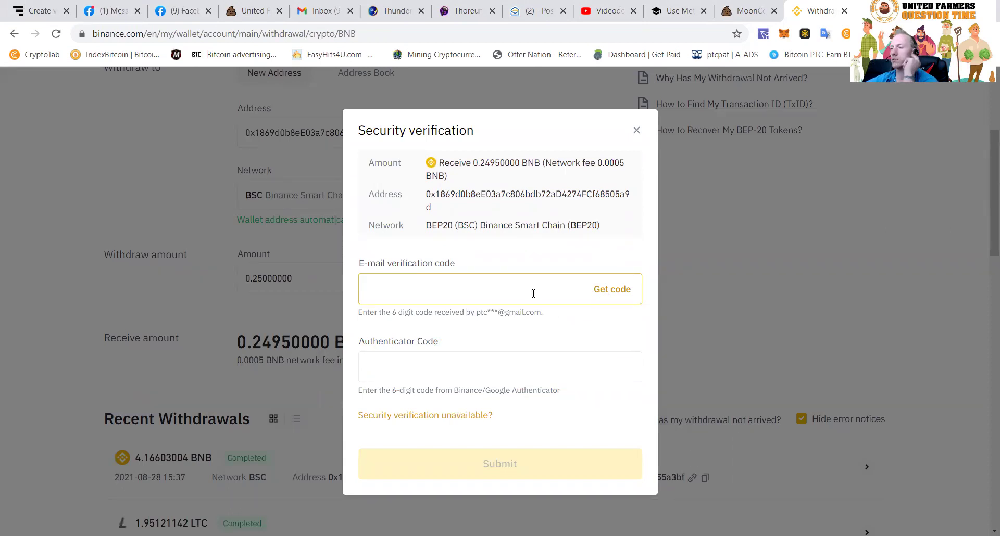
click(611, 289)
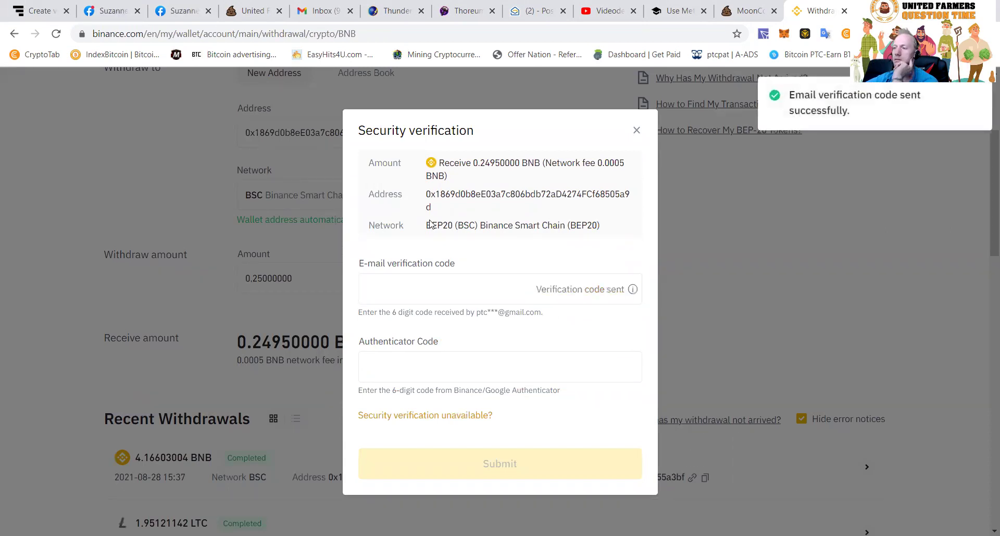
Step: Read the verification code in Gmail's Binance Withdrawal Requested e-mail
click(314, 16)
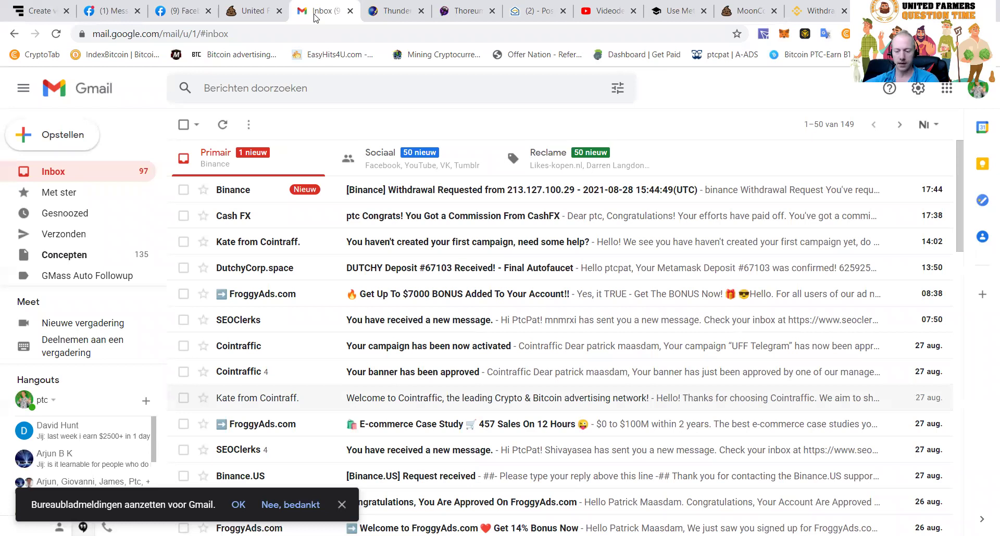
click(388, 194)
scroll(567, 280, down, 4)
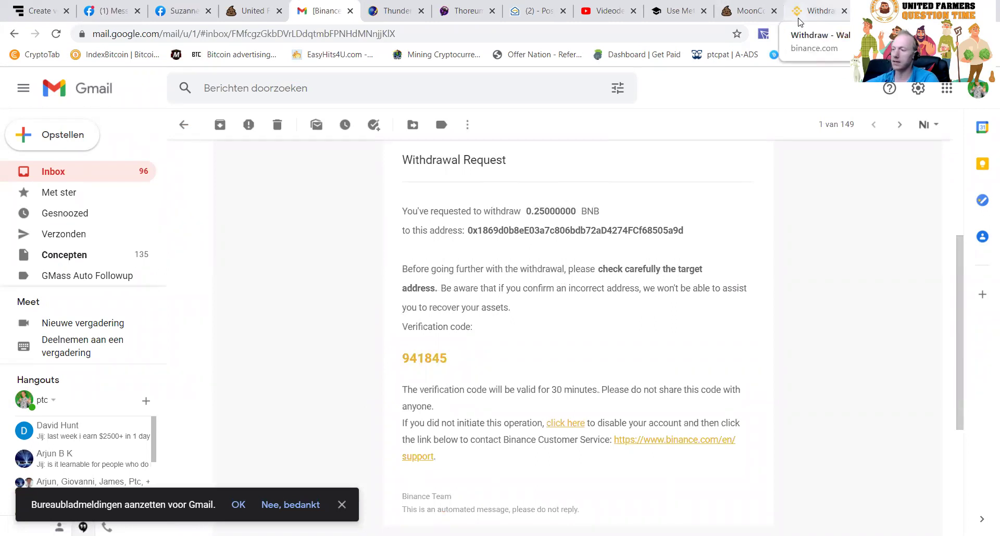
Step: Enter the e-mail and Authenticator verification codes and submit the withdrawal
click(800, 22)
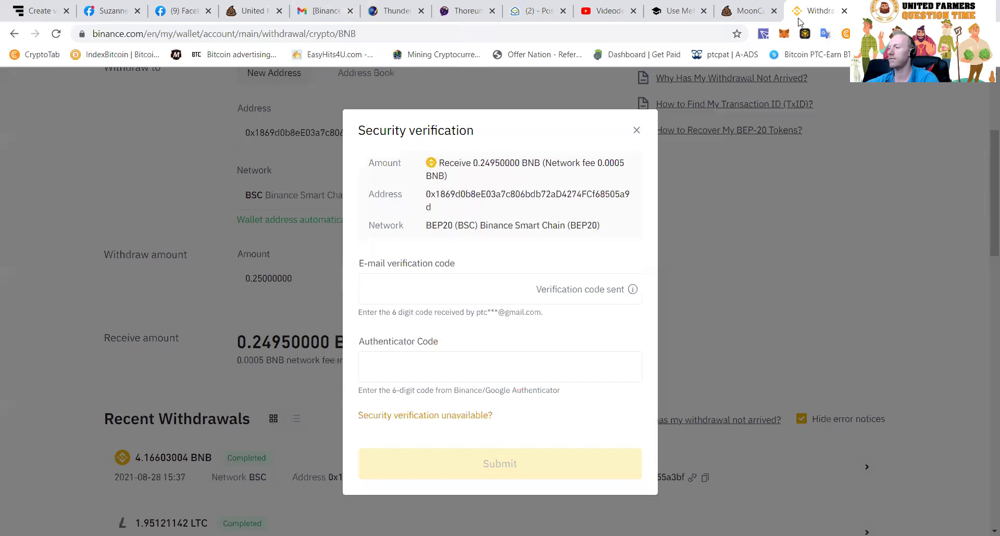
click(402, 294)
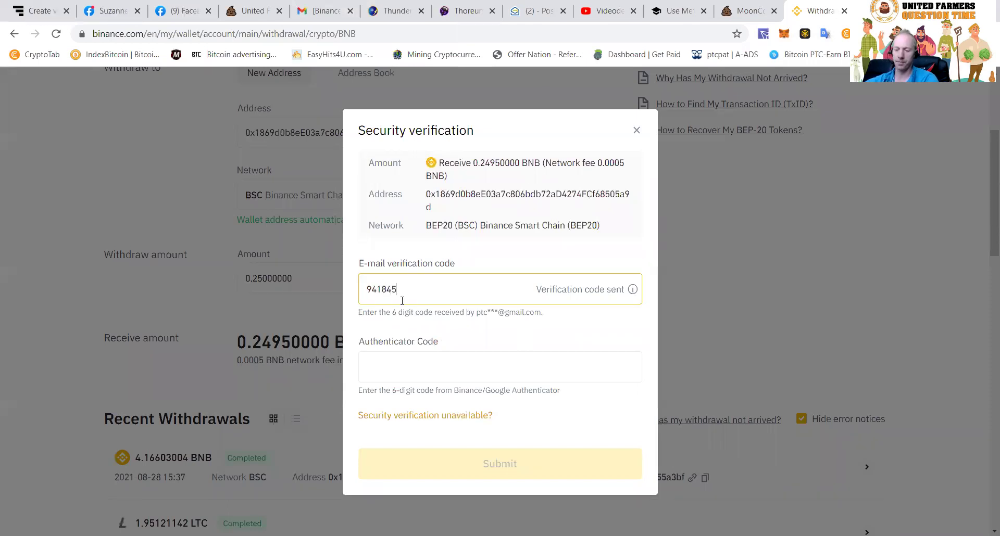
click(438, 368)
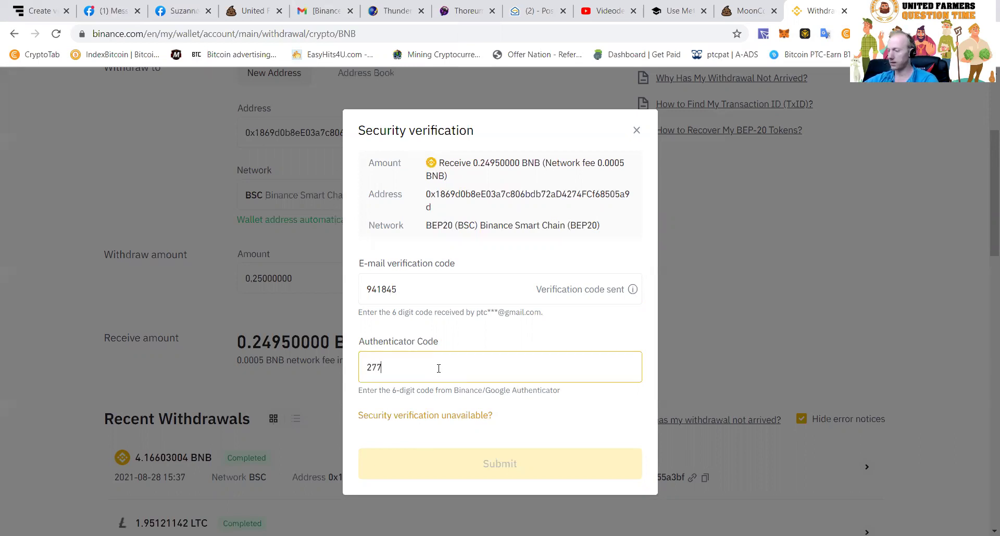
text(3)
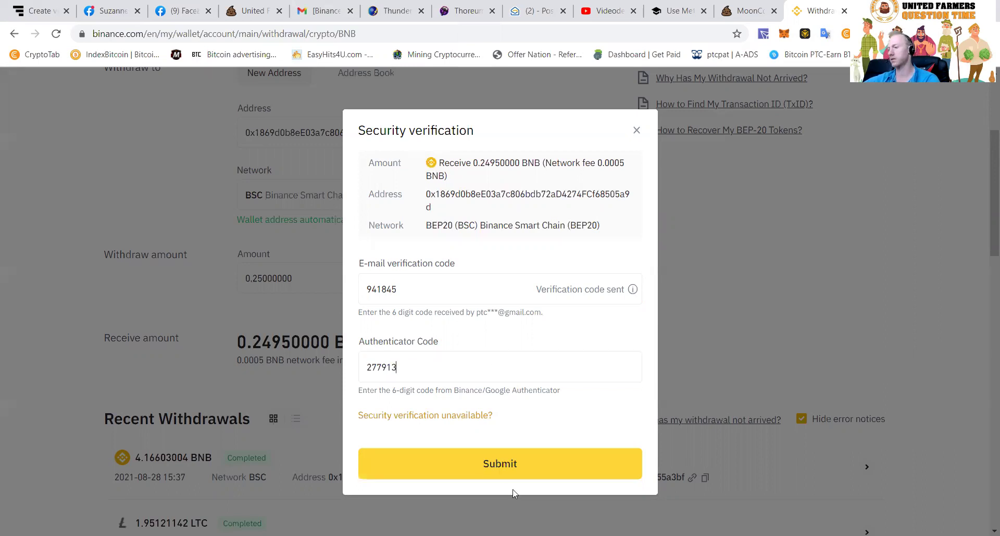
click(503, 473)
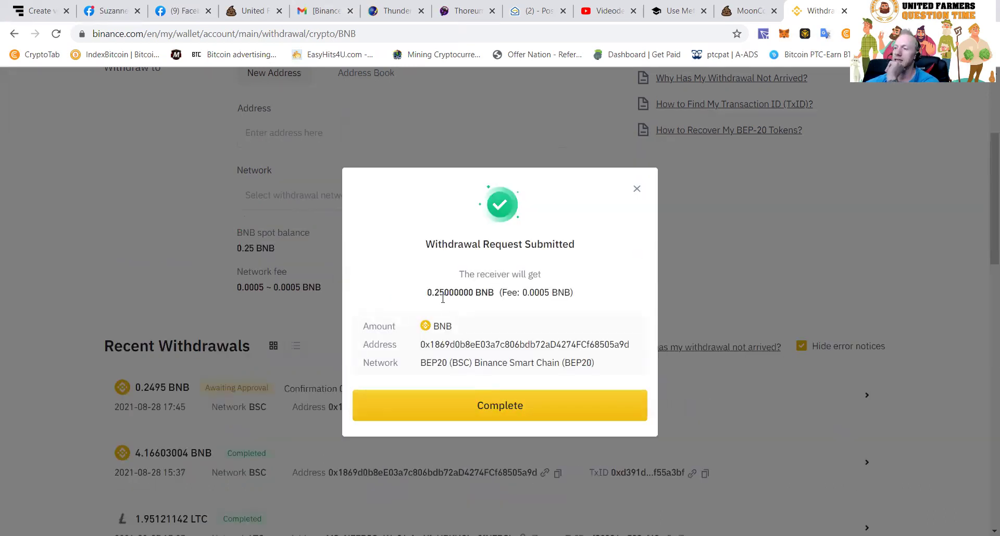
Step: Dismiss the submitted notice and check the 0.2495 BNB withdrawal shows Processing
click(498, 408)
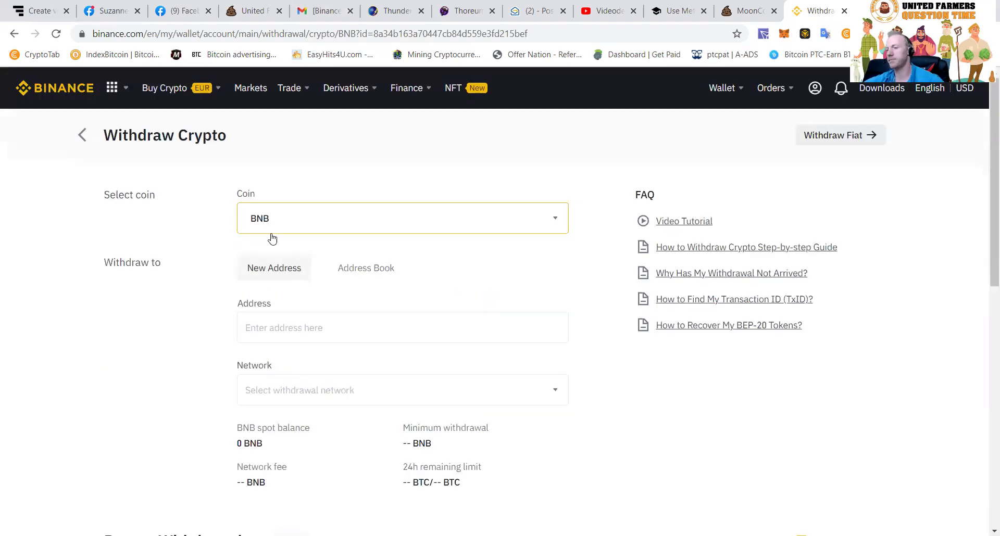
scroll(182, 331, down, 3)
scroll(182, 331, down, 3)
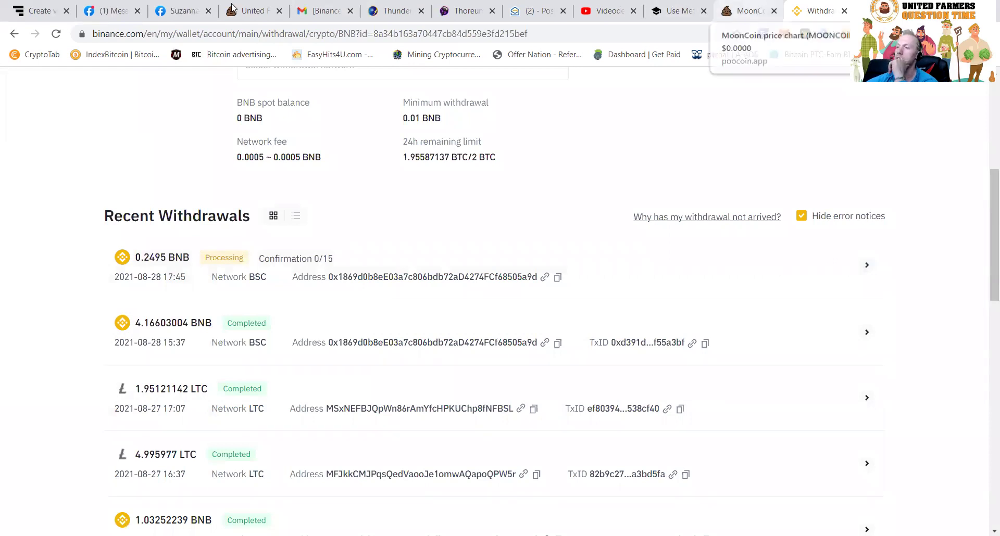
Step: Switch to PooCoin's United Farmers page and check the MetaMask wallet balance
click(247, 12)
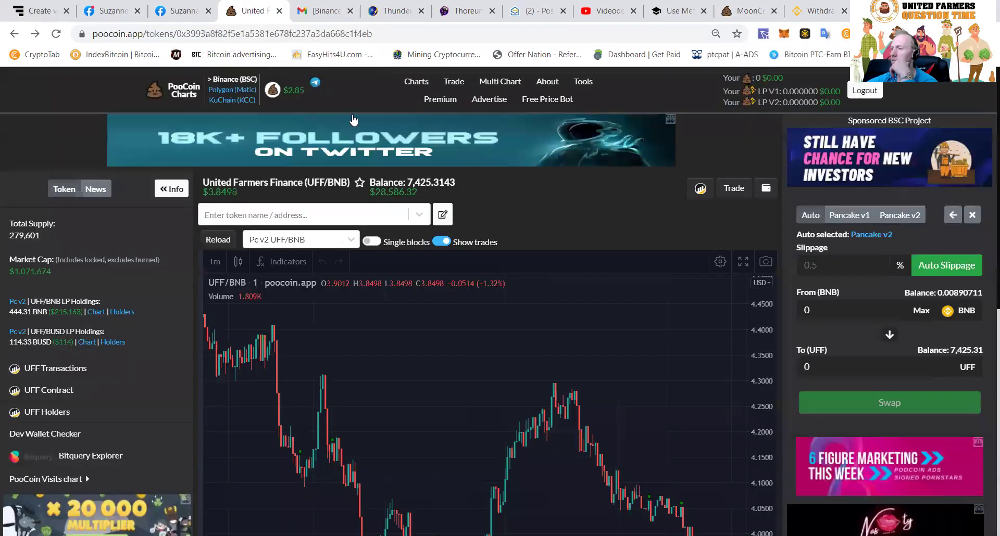
scroll(112, 223, down, 5)
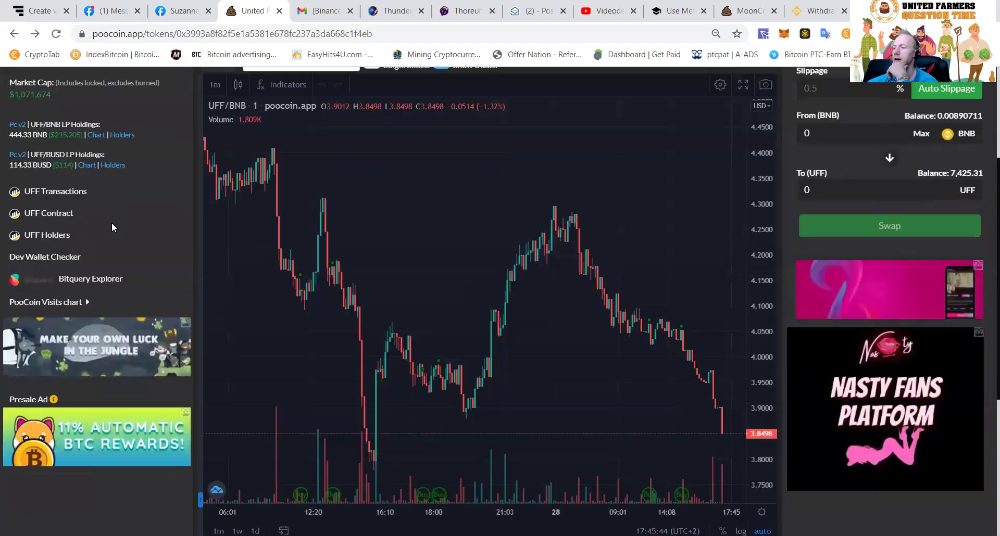
scroll(112, 222, down, 1)
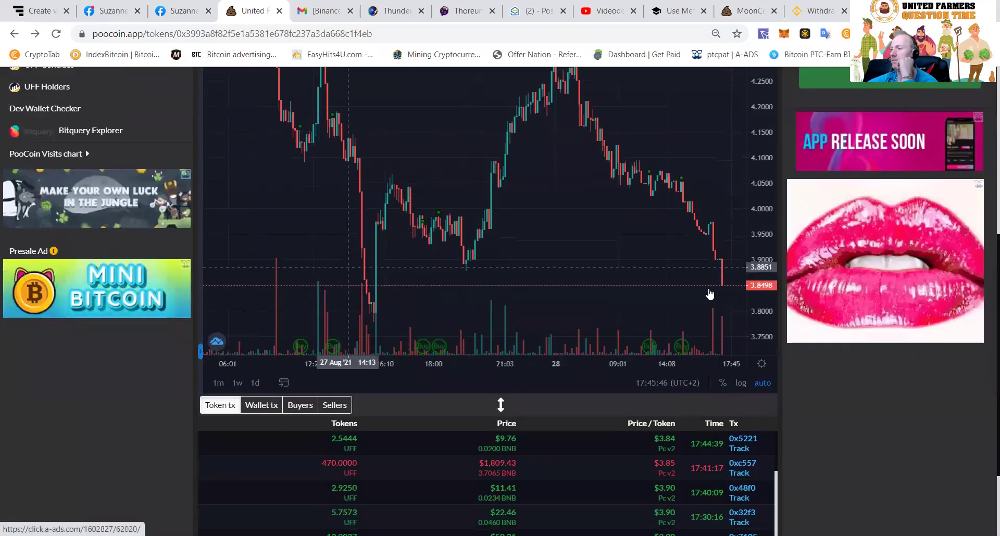
scroll(234, 312, up, 2)
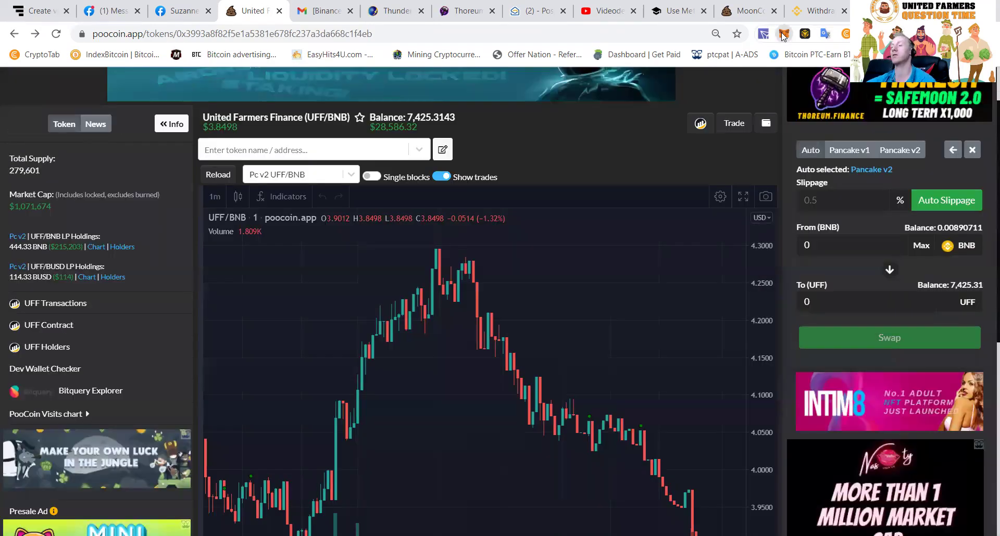
click(783, 34)
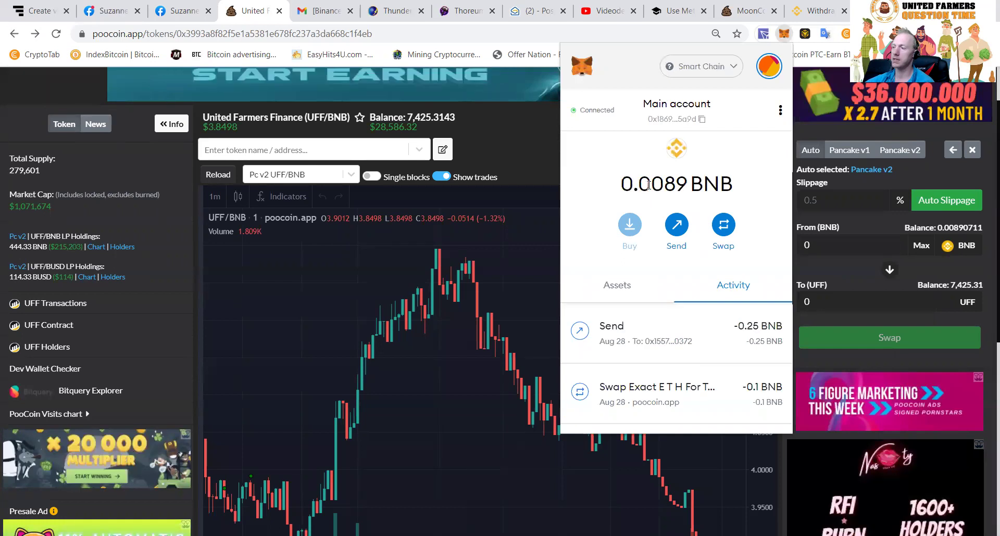
click(524, 148)
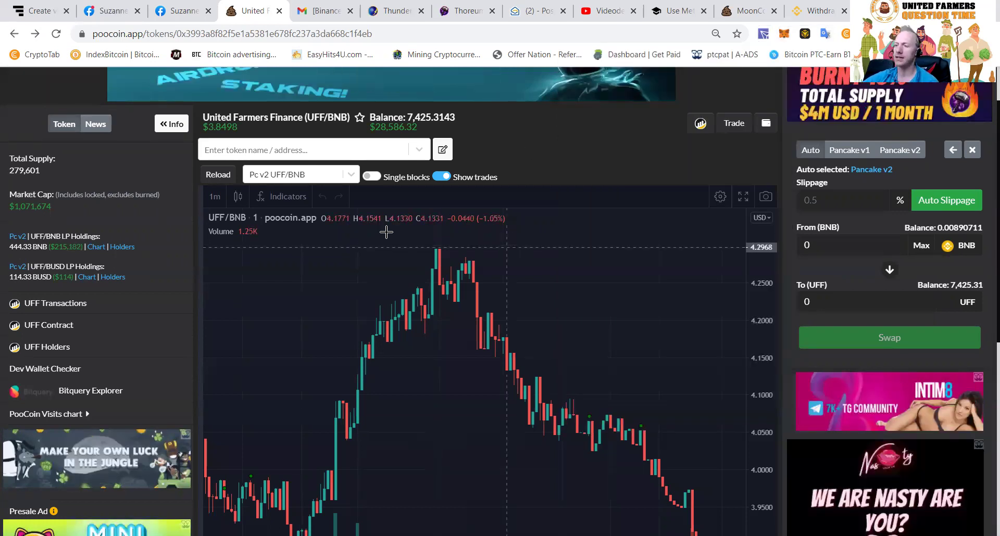
Step: Zoom out and pan the UFF/BNB chart to review several days of prices
scroll(133, 263, down, 3)
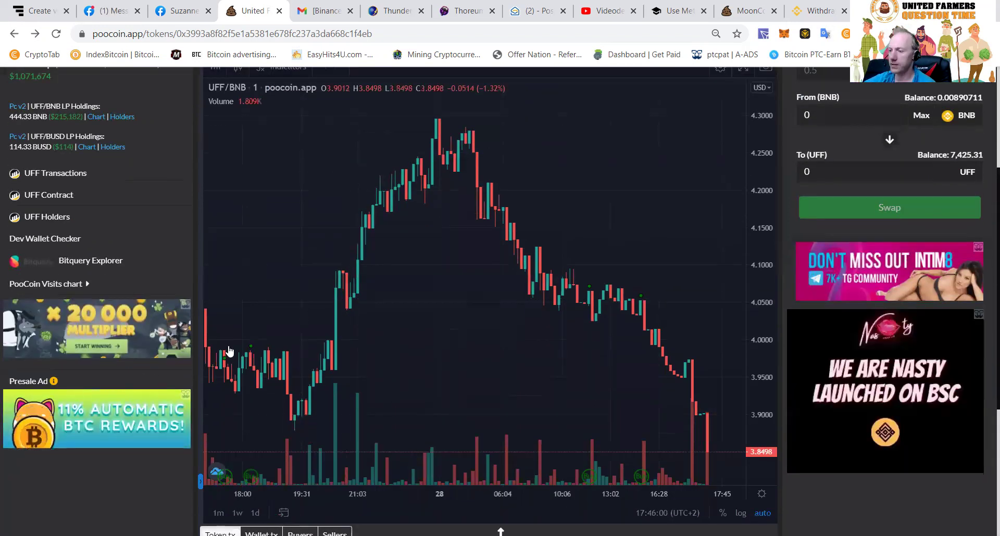
scroll(286, 344, down, 2)
scroll(328, 335, down, 2)
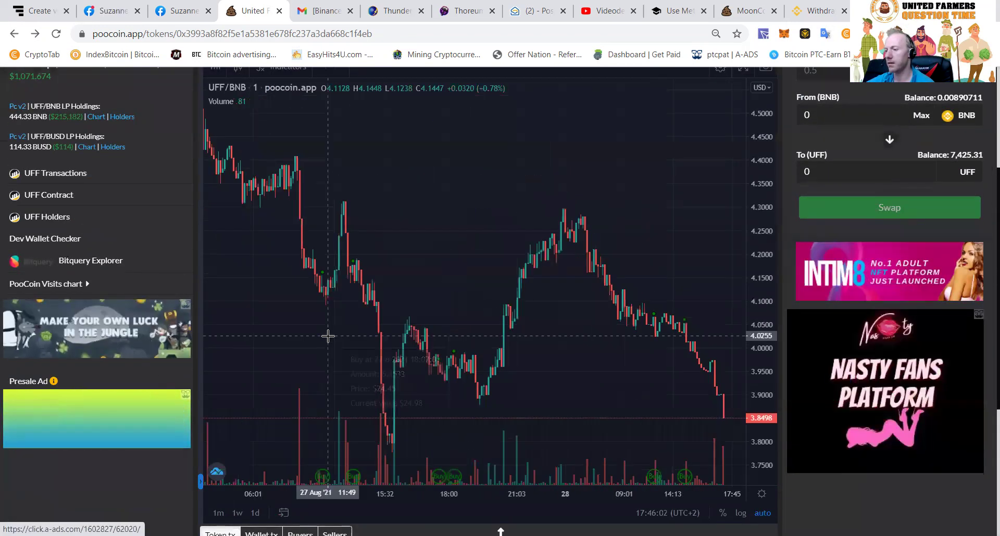
scroll(327, 344, down, 2)
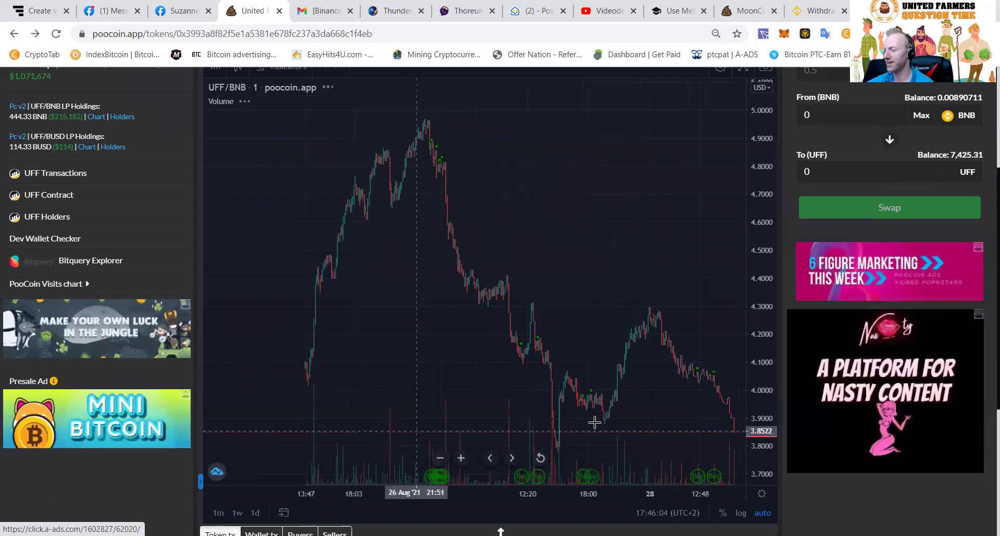
scroll(358, 424, down, 2)
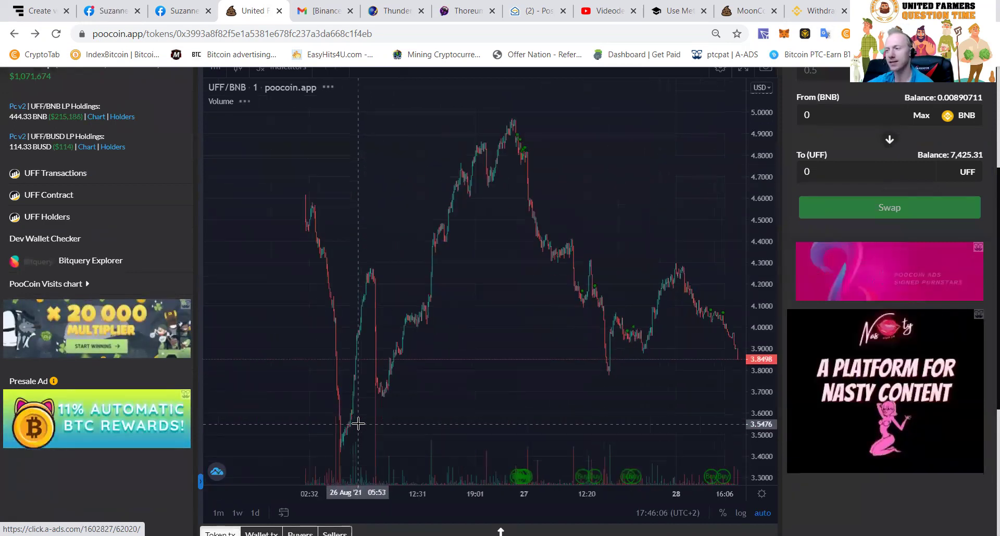
scroll(357, 420, down, 3)
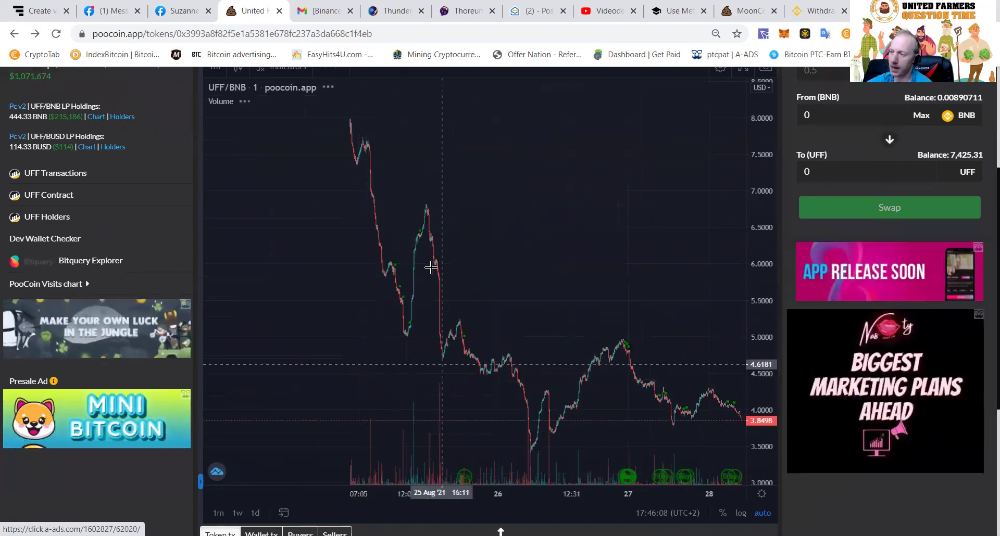
scroll(333, 333, down, 3)
scroll(299, 314, down, 2)
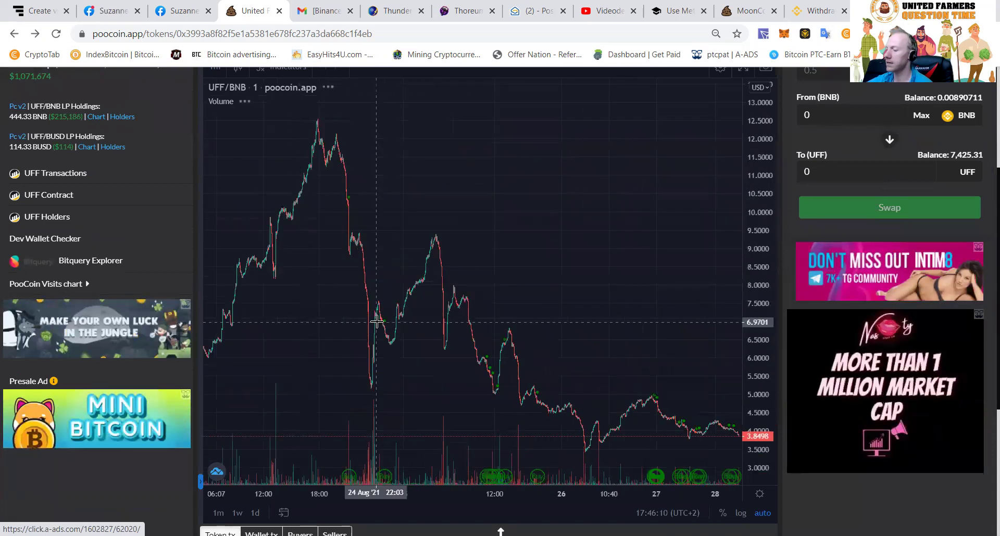
scroll(294, 346, down, 2)
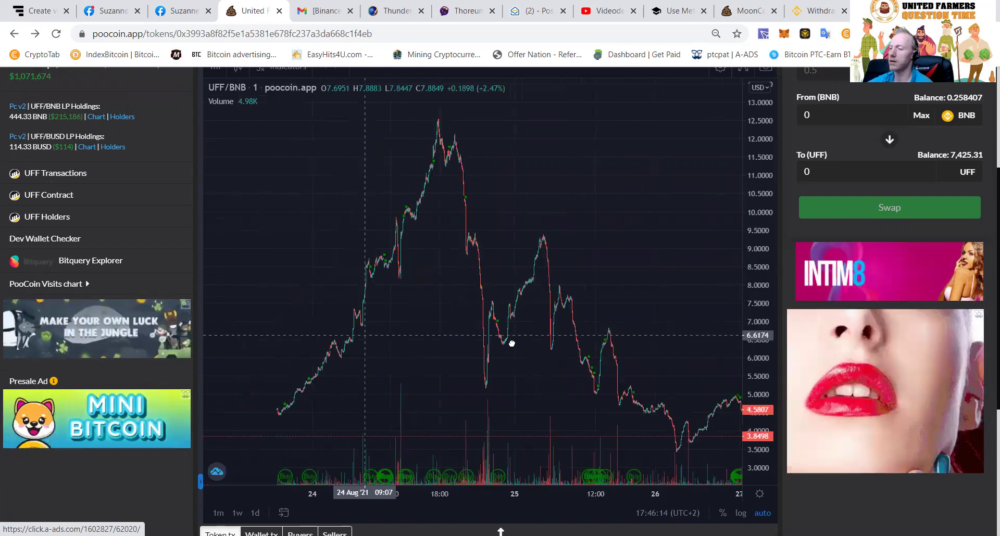
drag(511, 343, 260, 378)
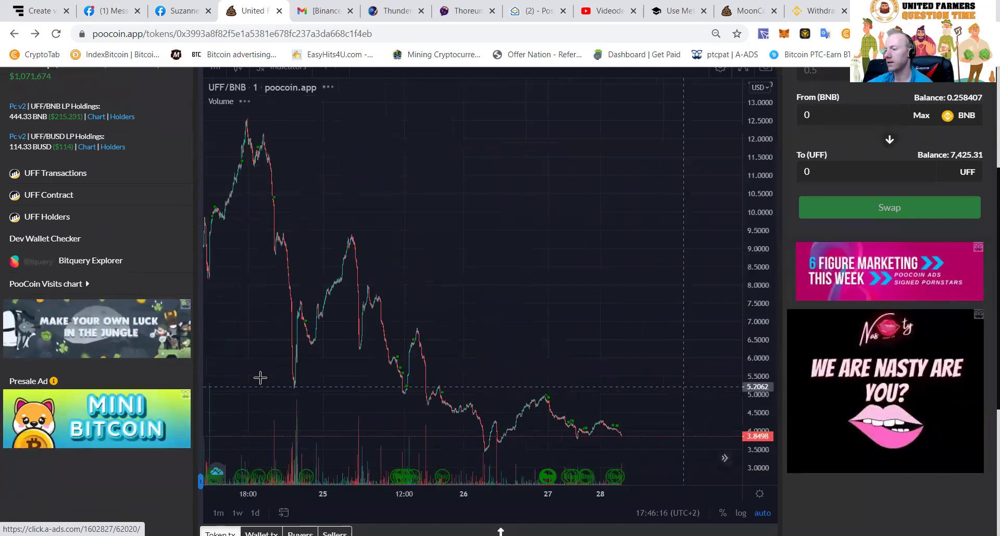
drag(479, 379, 357, 369)
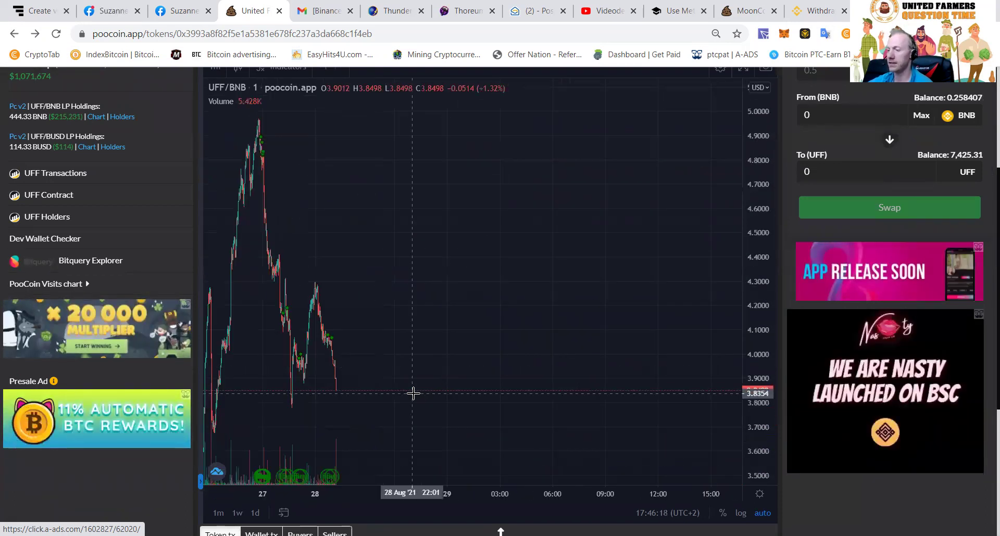
scroll(384, 393, up, 5)
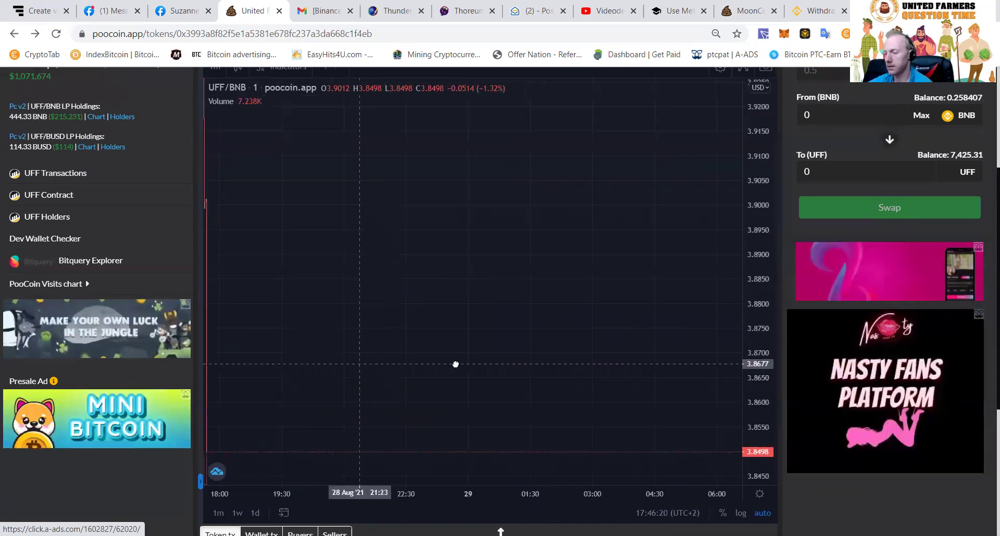
scroll(456, 364, down, 5)
scroll(782, 408, up, 4)
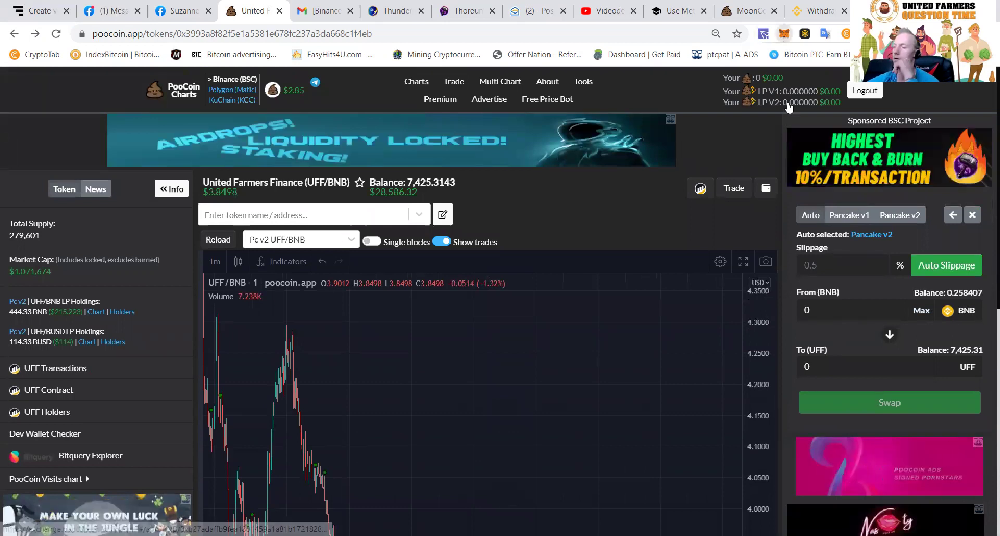
Step: Swap 0.1 BNB for UFF on PooCoin, leaving 0.157506 BNB and 7,437.27 UFF
click(783, 33)
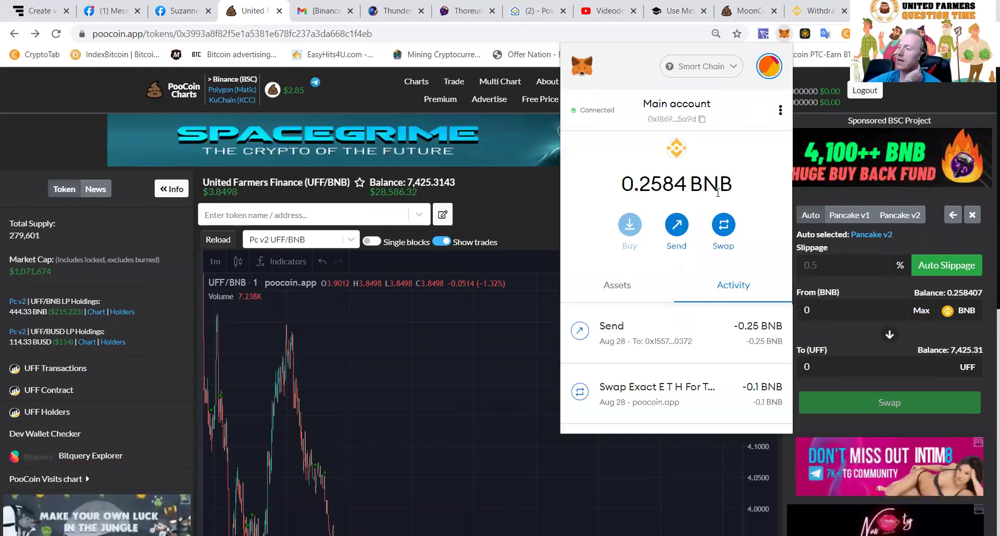
click(834, 313)
text(.)
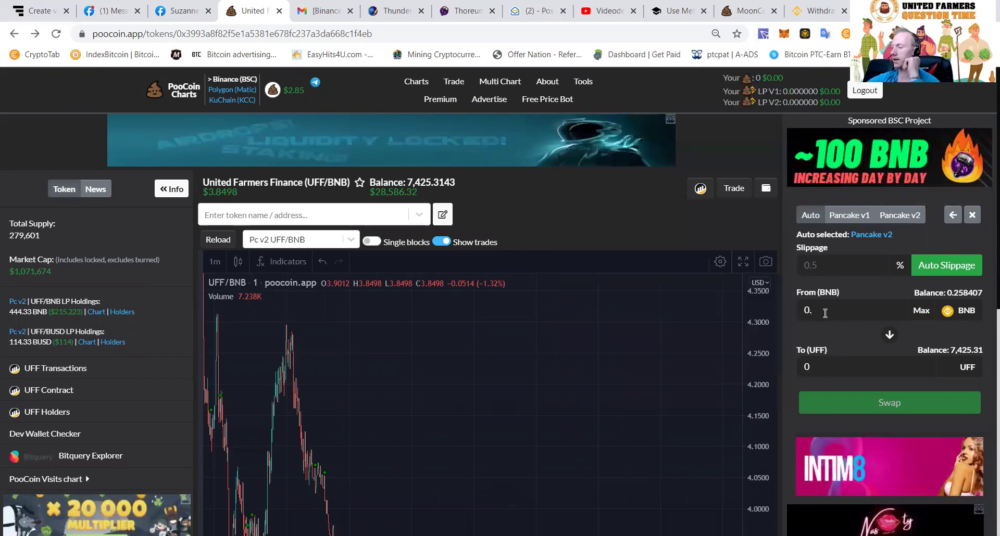
text(1)
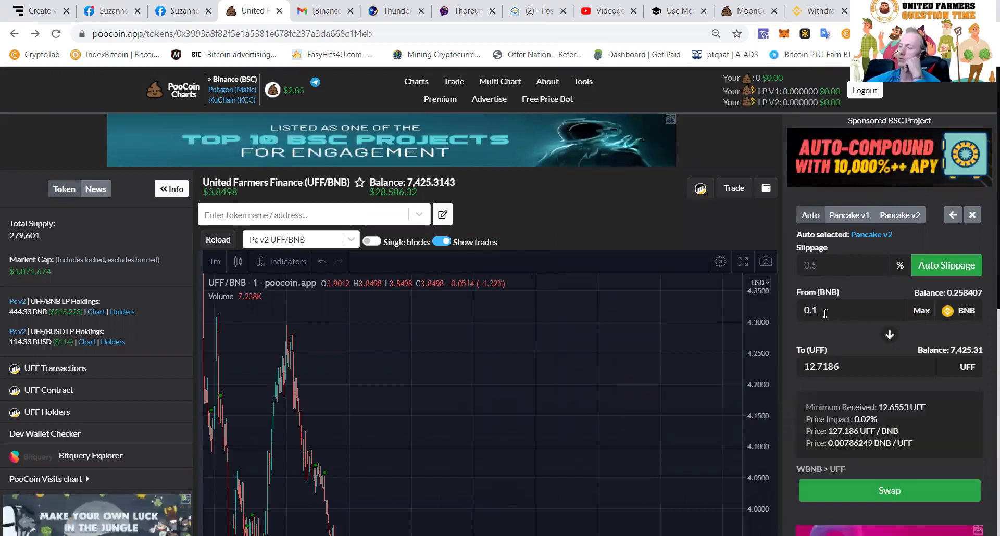
click(864, 492)
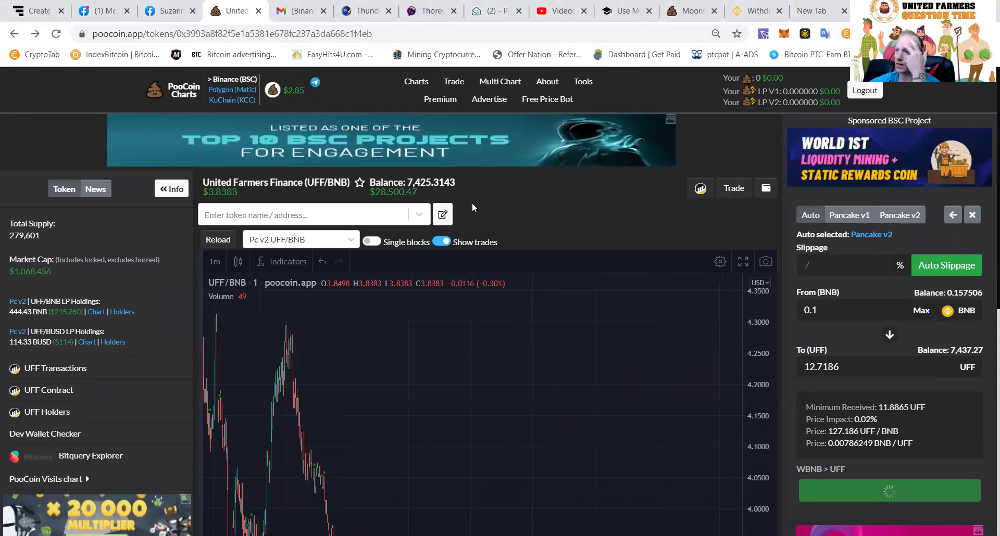
triple_click(965, 350)
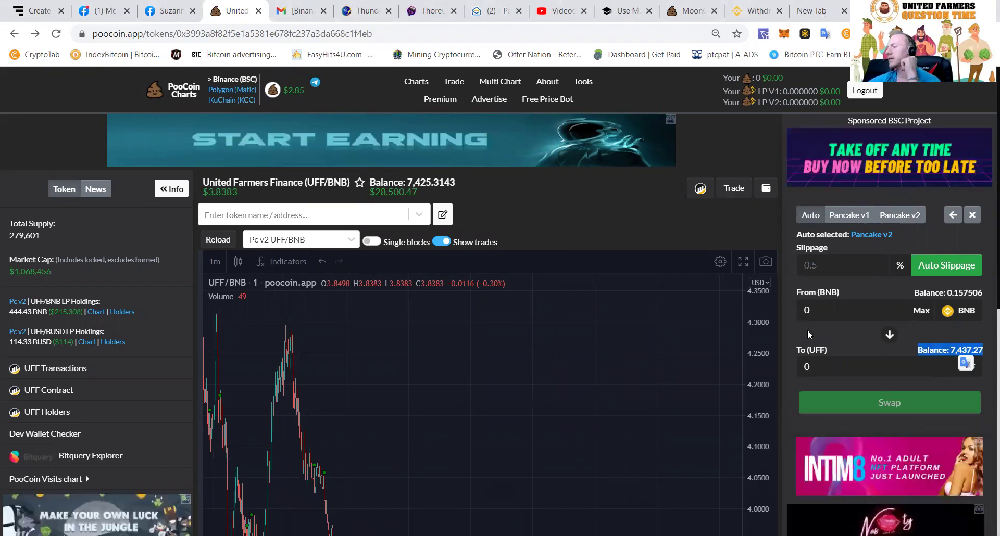
Step: Go to unitedfarmers.finance in a new tab and follow its Swap UFF link
click(805, 8)
text(unitedfarmers.finance)
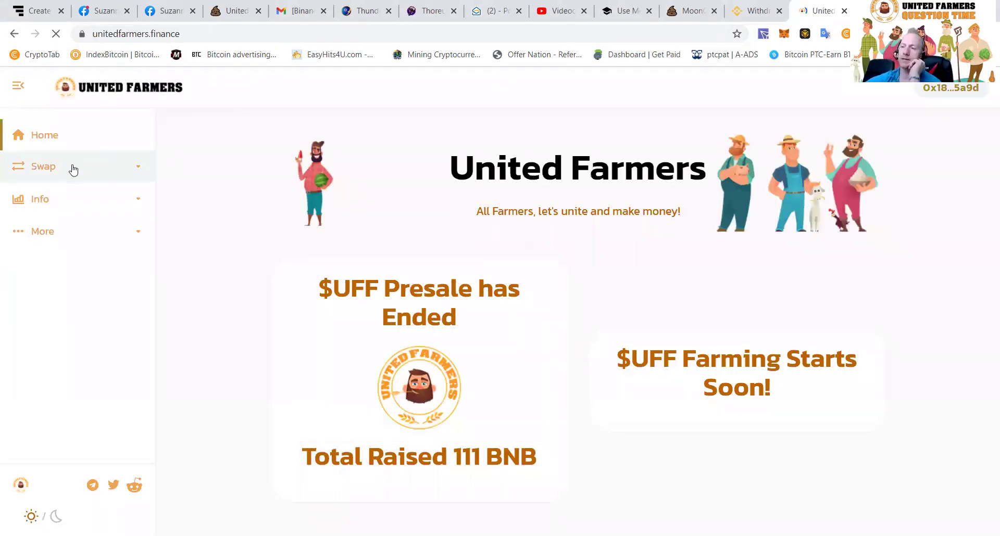
click(68, 168)
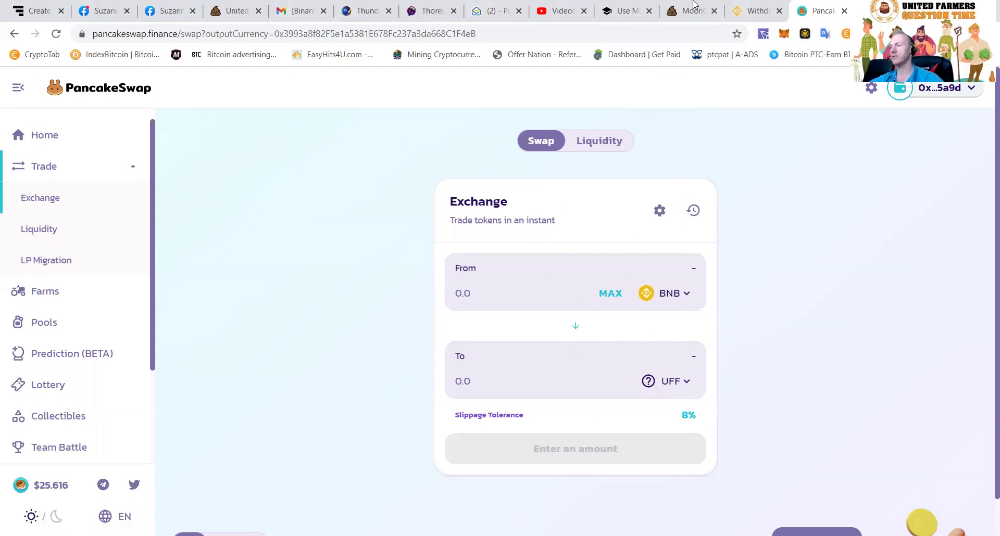
Step: Close the extra tab and verify MetaMask is connected to PancakeSwap with 0.1575 BNB
click(783, 11)
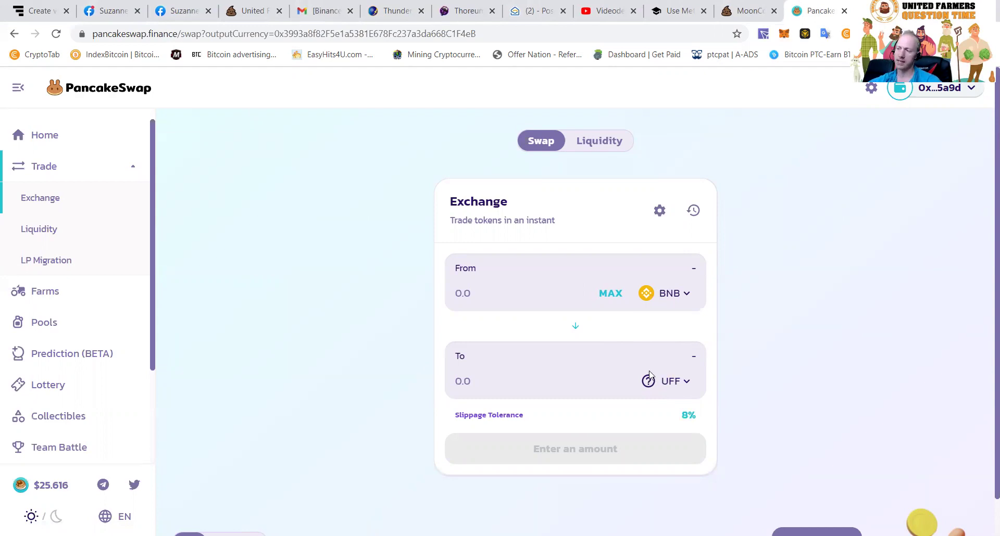
click(477, 300)
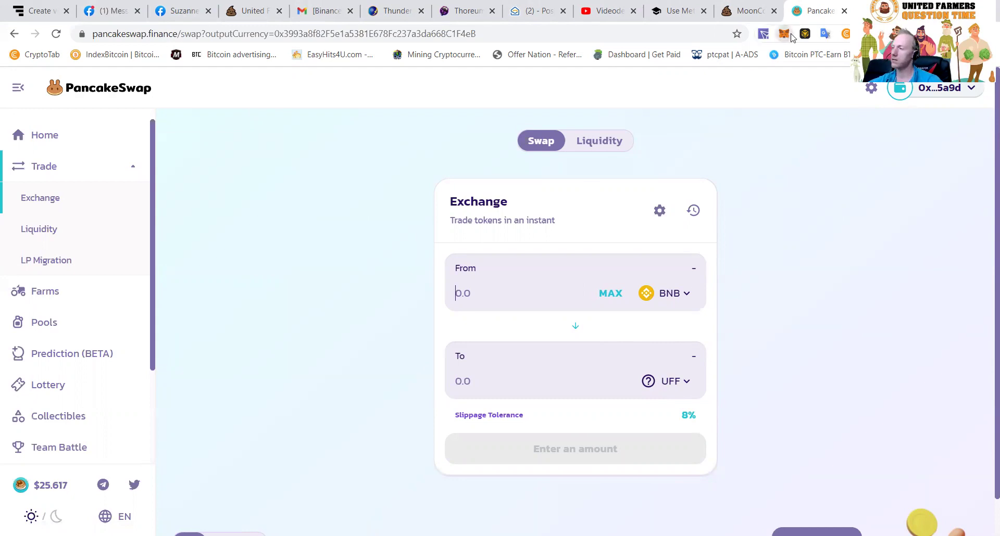
click(784, 35)
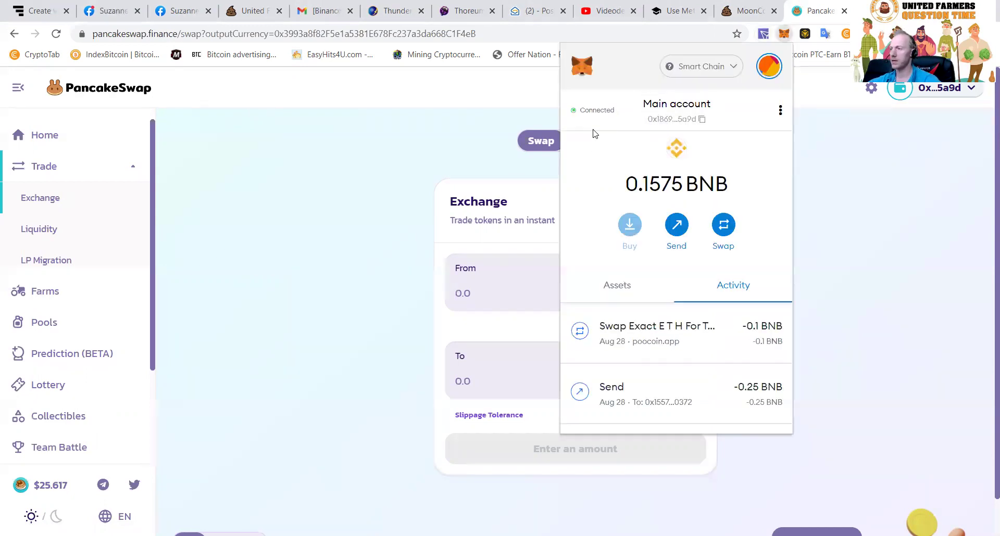
click(596, 111)
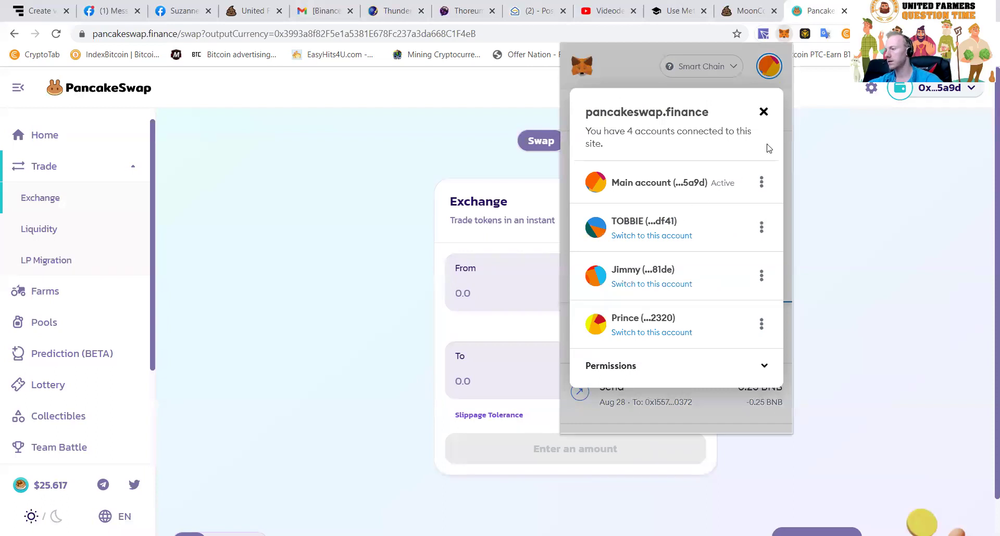
click(763, 112)
click(817, 137)
click(501, 285)
text(0)
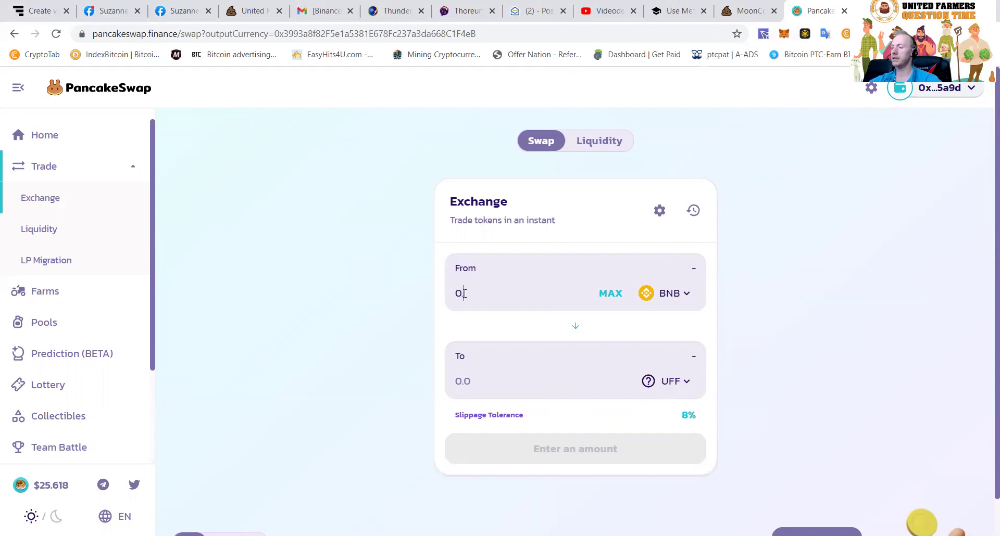
Step: Enter 0.1 BNB, check the swap settings, and confirm the swap for 12.7128 UFF
text(1)
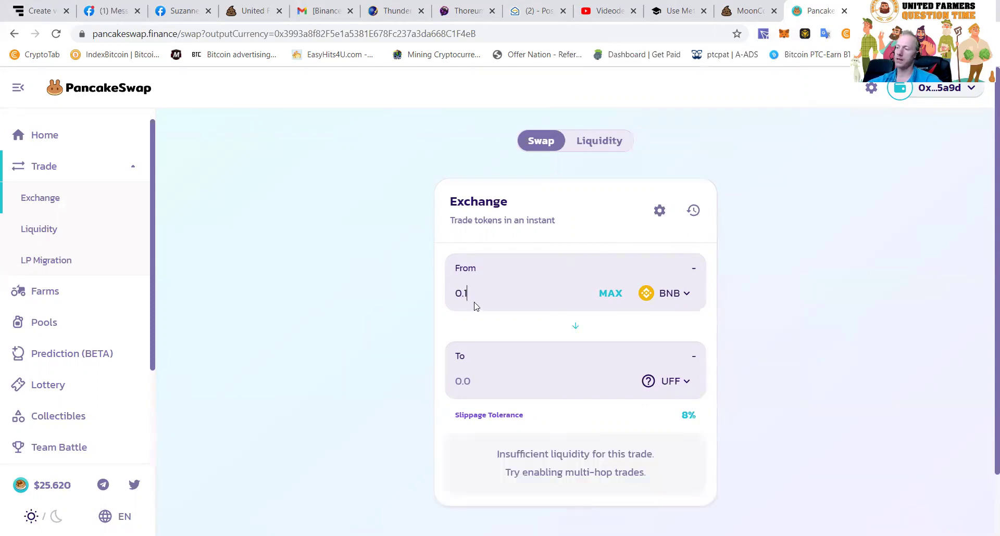
click(660, 211)
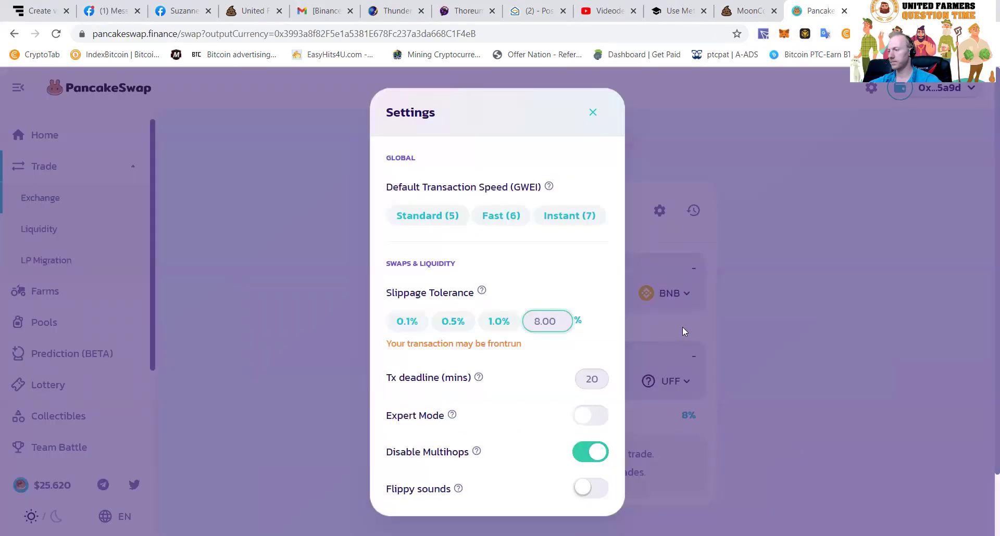
click(729, 329)
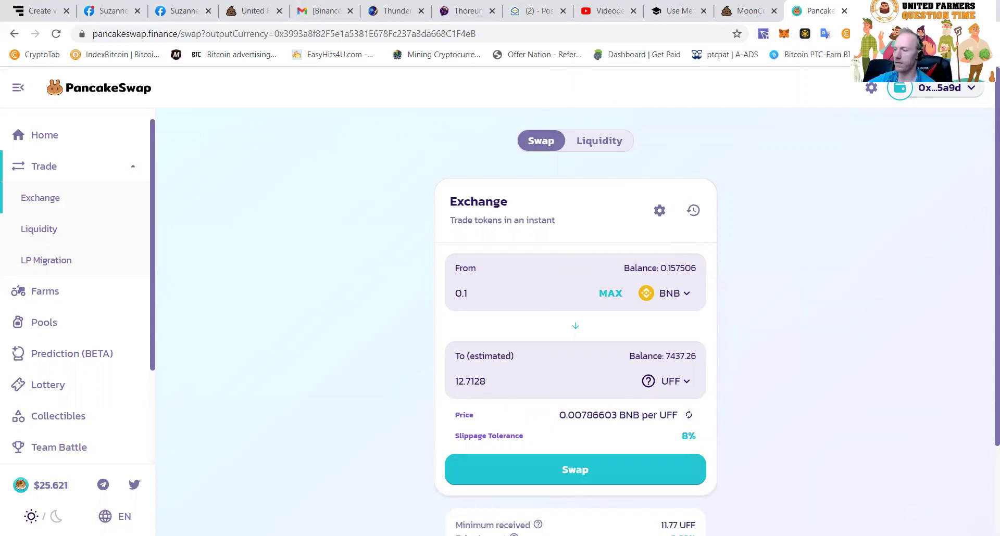
click(545, 470)
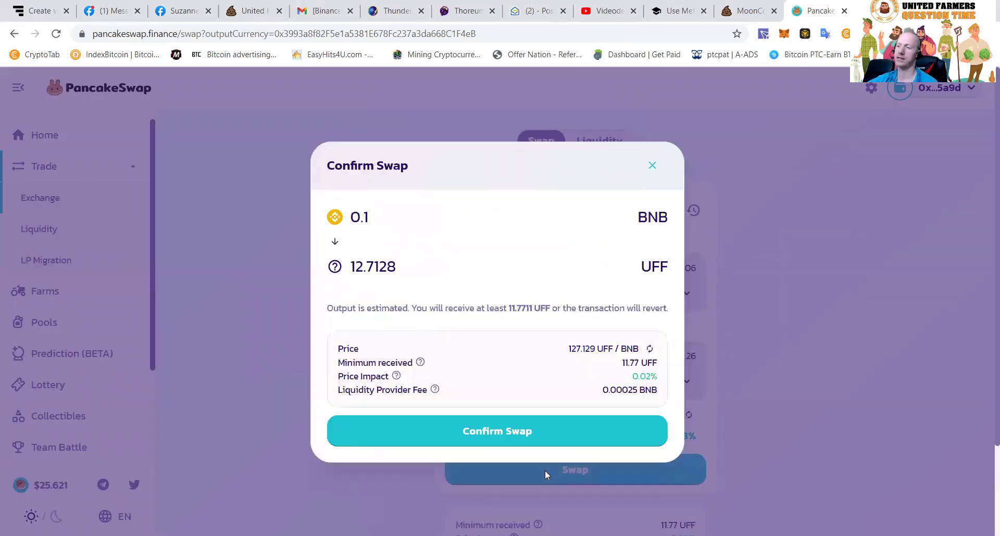
click(435, 432)
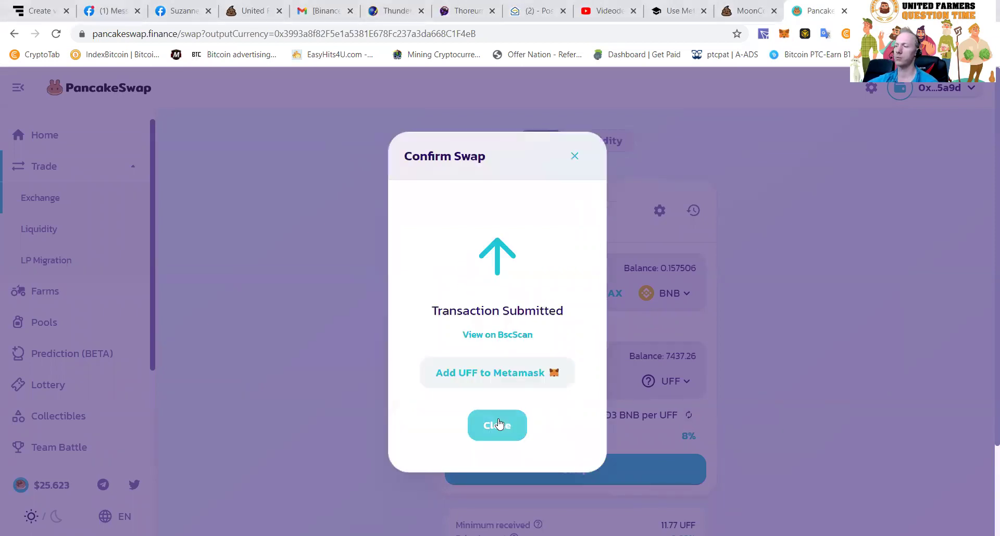
click(498, 425)
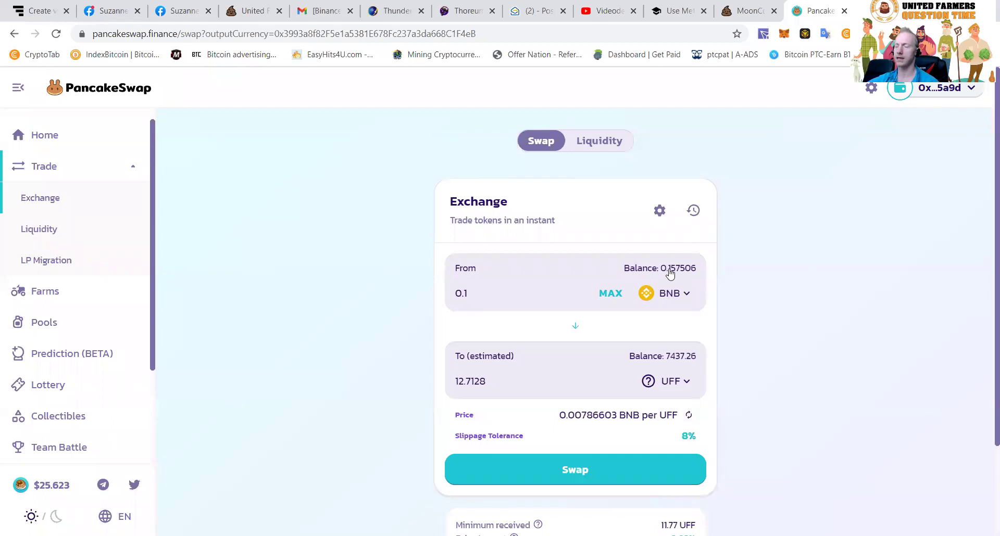